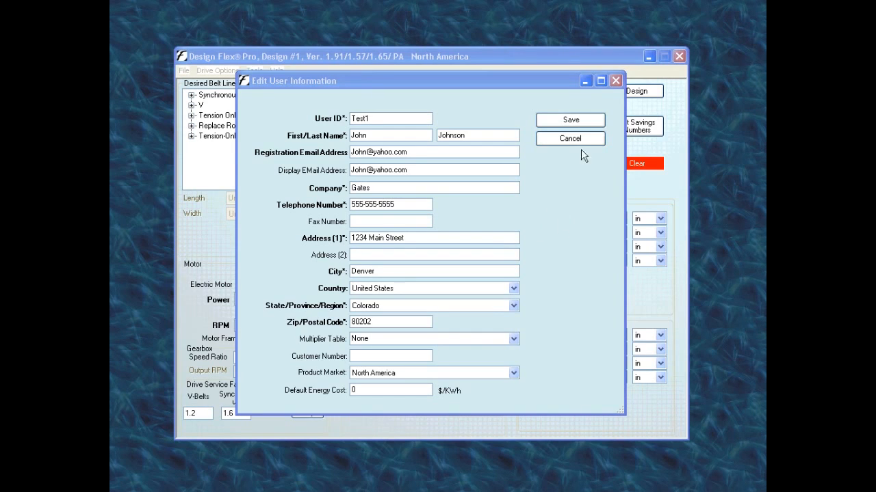
Save the edited user information and close the user management dialog
left_click(583, 121)
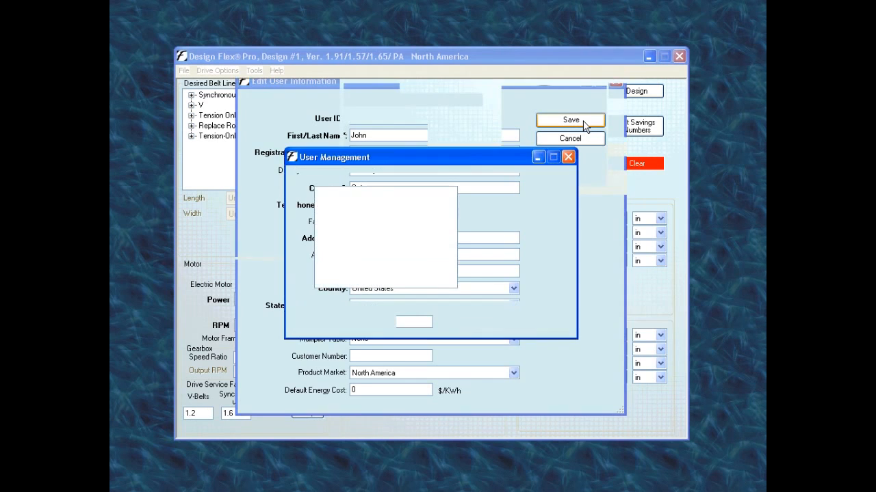
left_click(435, 321)
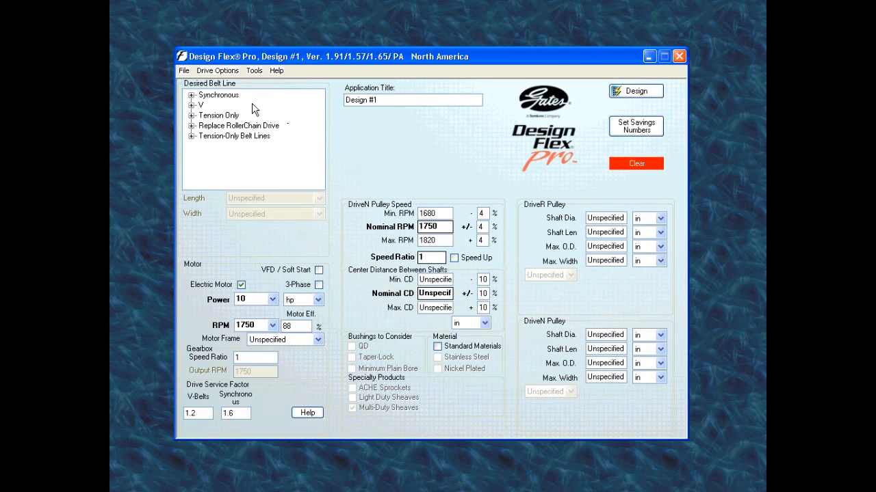
Browse the belts offered under the Synchronous and V families, then collapse both families
left_click(191, 96)
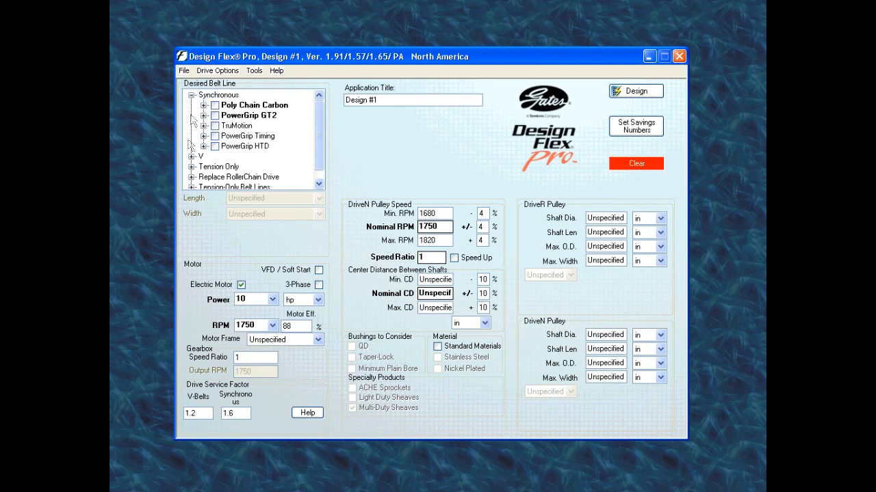
left_click(191, 156)
left_click_drag(322, 145, 321, 108)
left_click(192, 96)
left_click(191, 105)
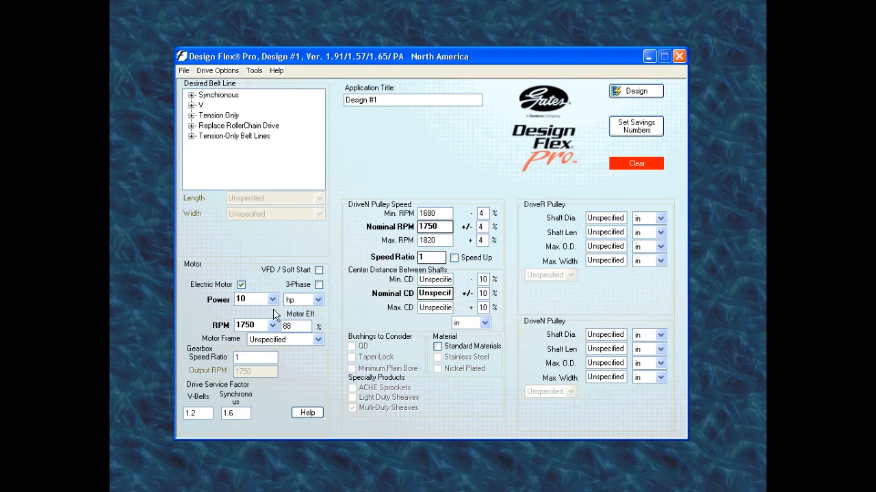
Review the motor's power units, keeping hp, and try the NEMA 215T motor frame before returning it to Unspecified
left_click(318, 301)
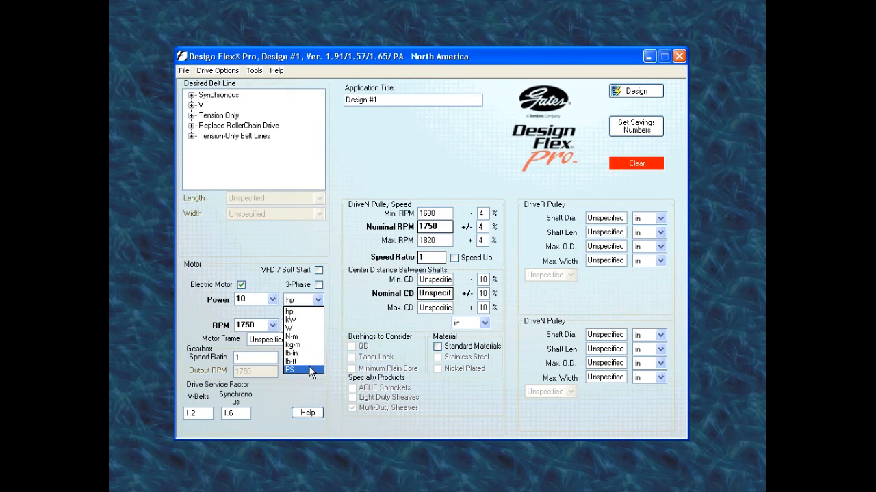
left_click(332, 308)
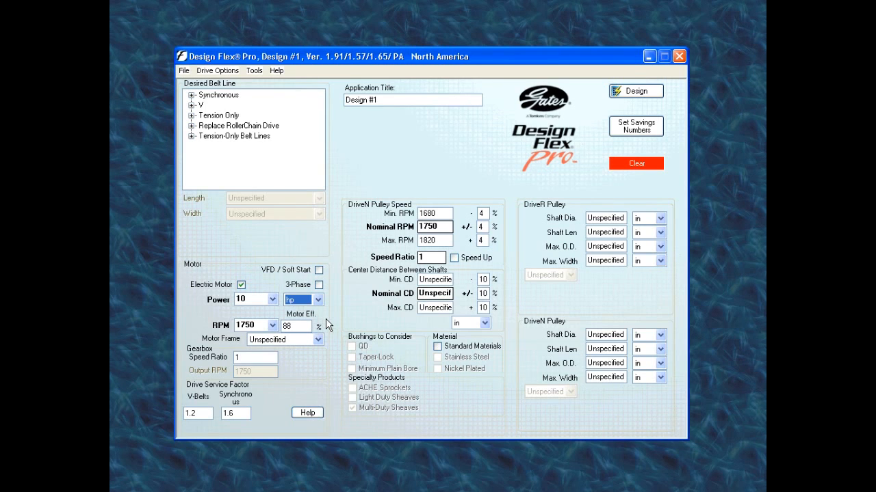
left_click(318, 339)
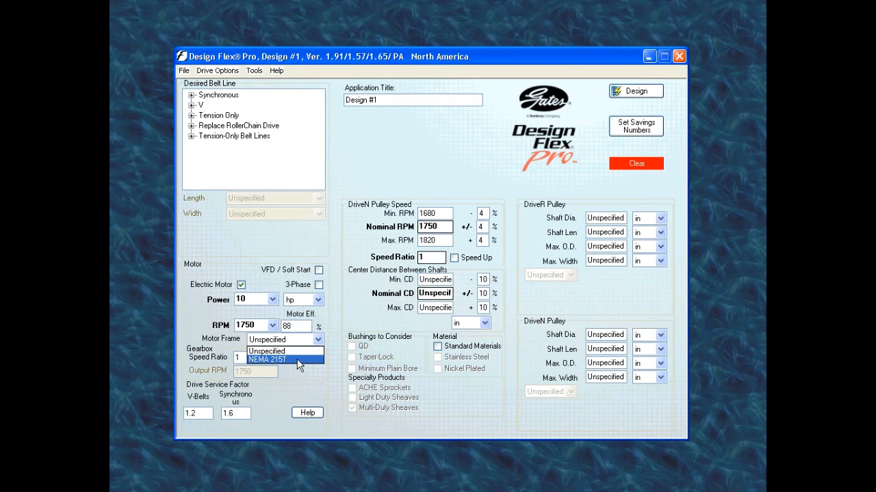
left_click(299, 360)
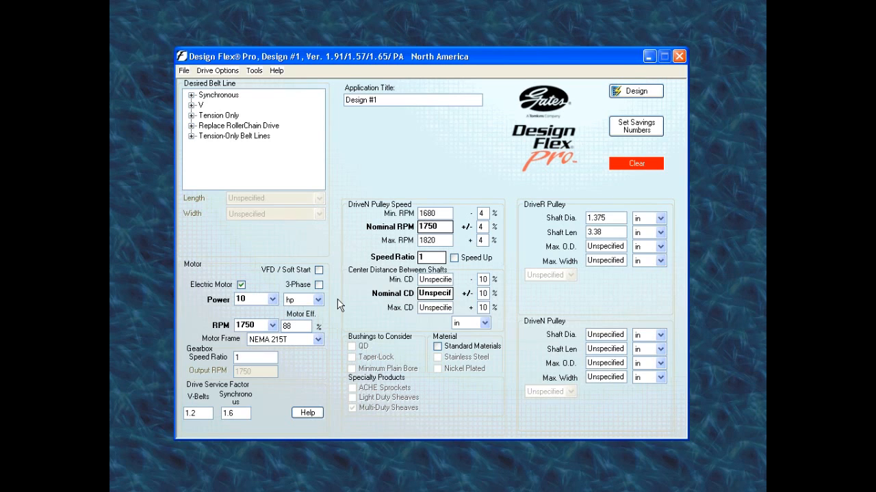
left_click(318, 340)
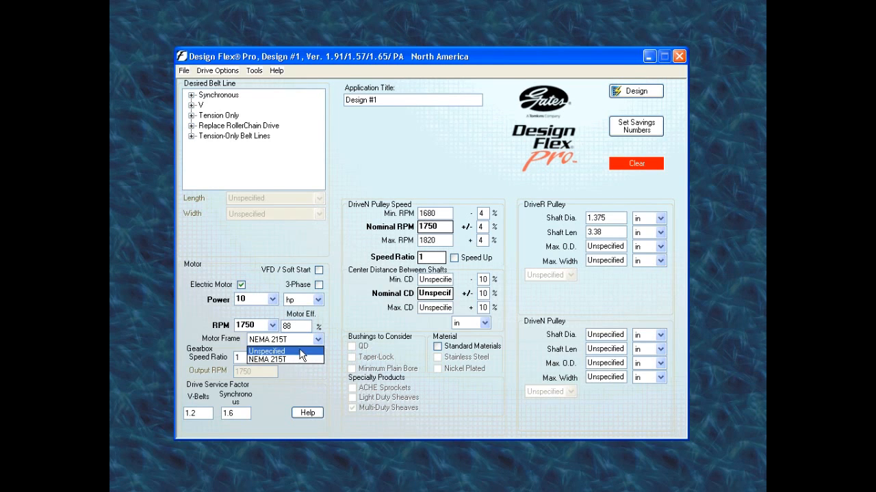
left_click(301, 351)
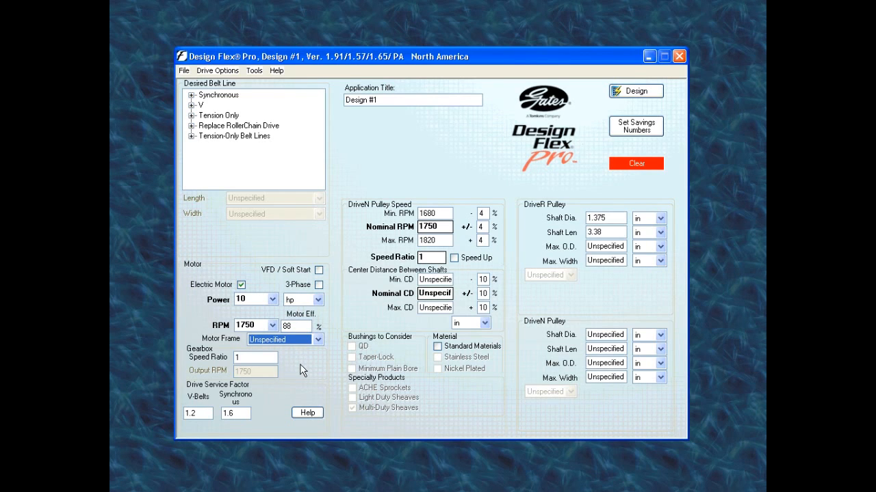
Try a gearbox speed ratio of 10, and return the ratio to 1
left_click(258, 357)
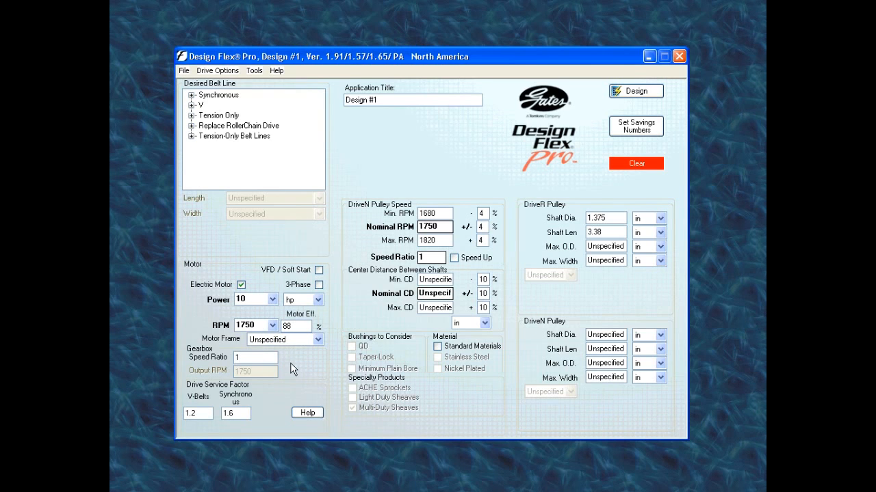
type("0")
key("Tab")
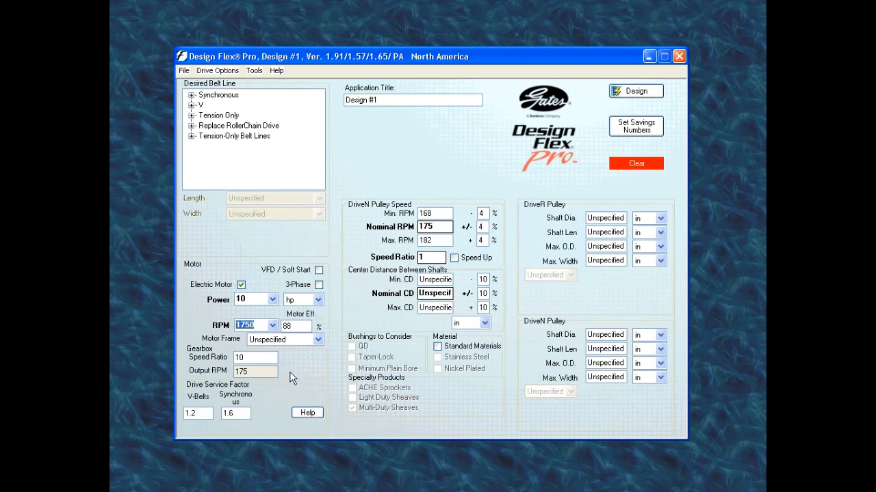
left_click(255, 358)
left_click_drag(255, 358, 229, 358)
type("1")
key("Tab")
Define the drive service factor with High or Non-Uniform Torque, Continuous Service (16-24h daily) and Moderate Shock Loads
left_click(307, 413)
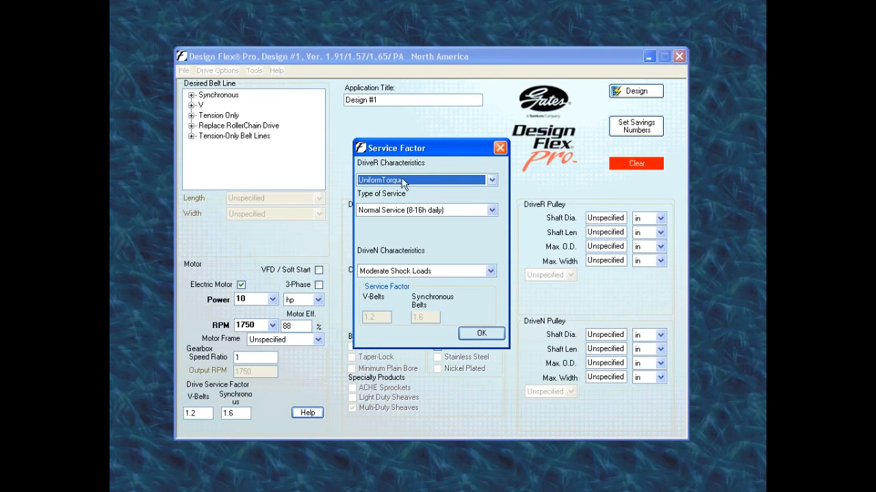
left_click(492, 181)
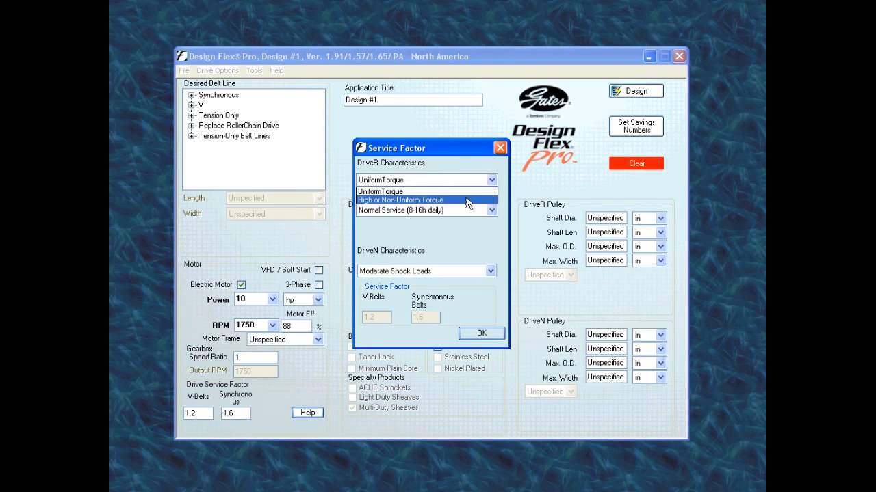
left_click(466, 199)
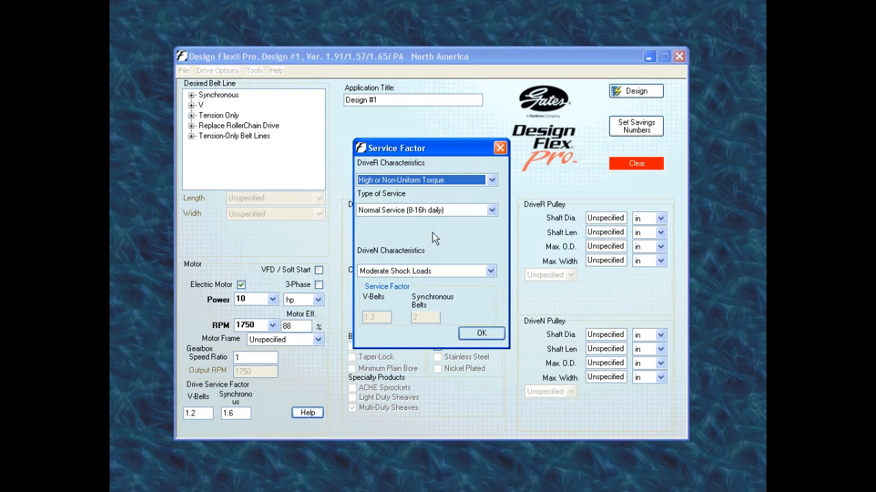
left_click(492, 211)
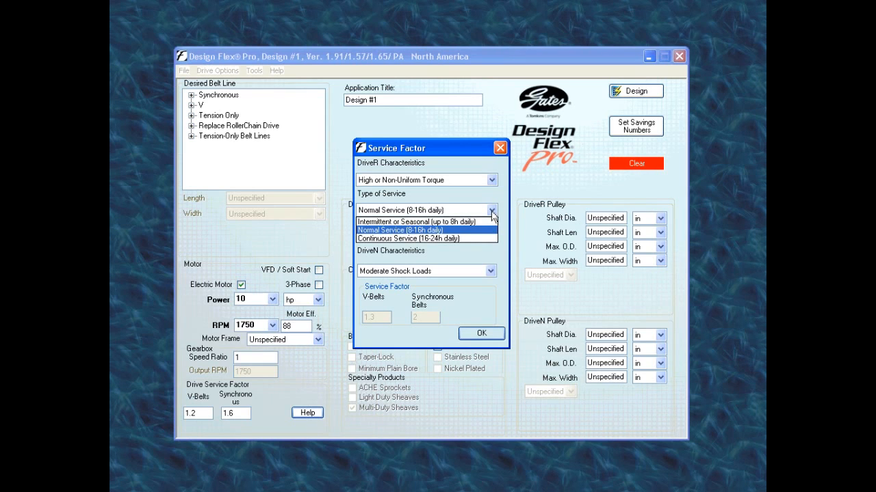
left_click(466, 239)
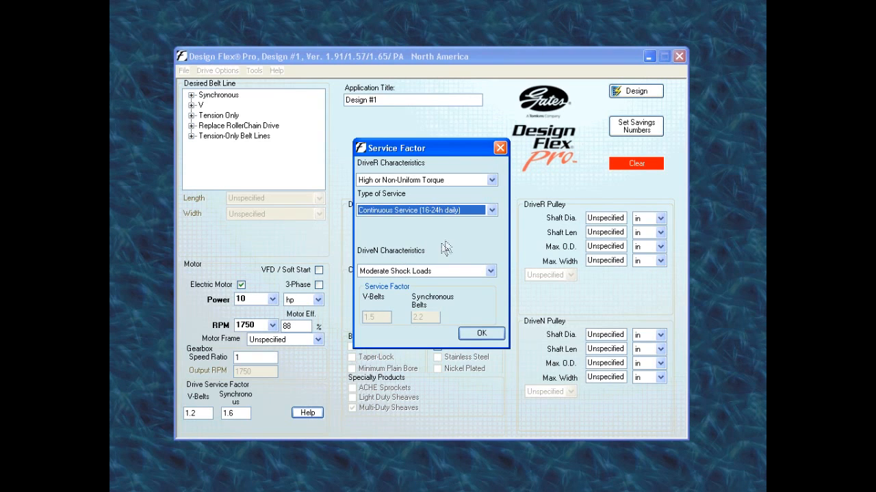
left_click(490, 273)
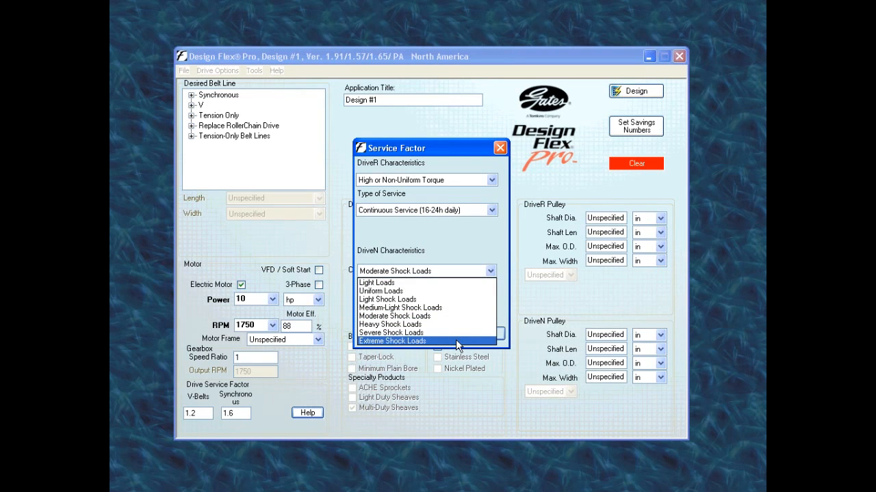
left_click(453, 316)
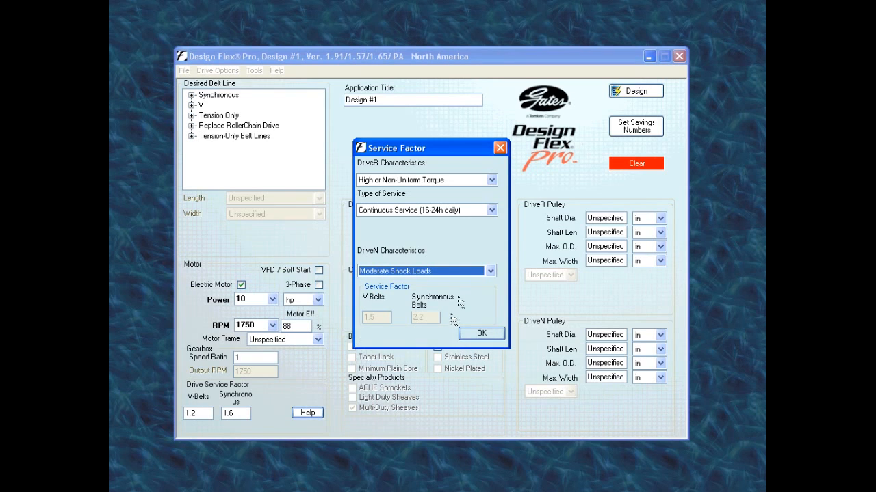
left_click(483, 335)
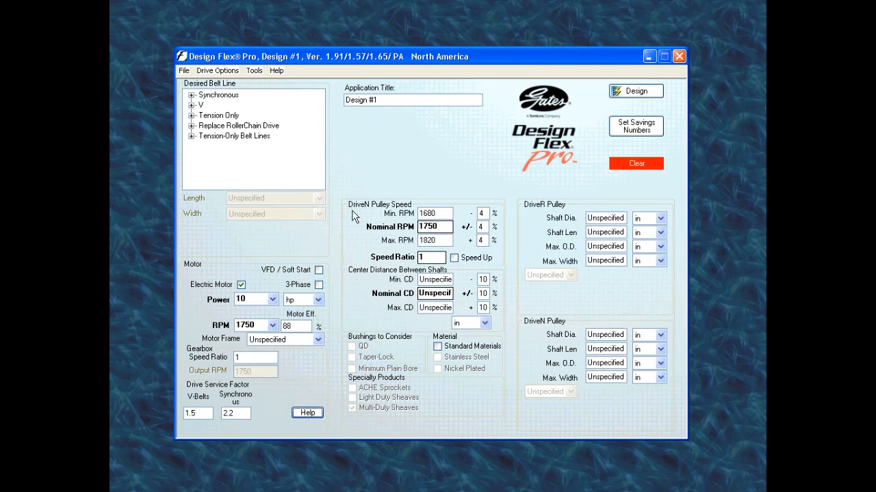
Try a nominal driveN speed of 1000 RPM and the Speed Up option, and return the speed to 1750 RPM
double_click(443, 226)
type("1000")
key("Tab")
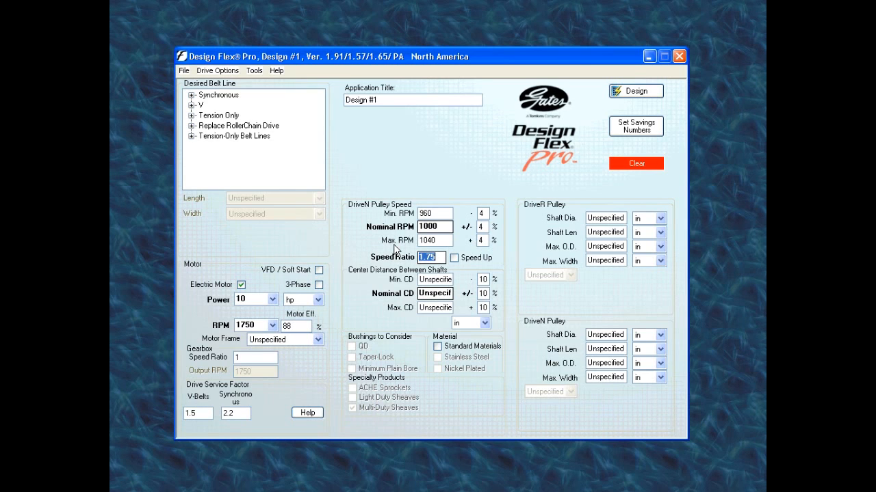
left_click(454, 259)
double_click(428, 226)
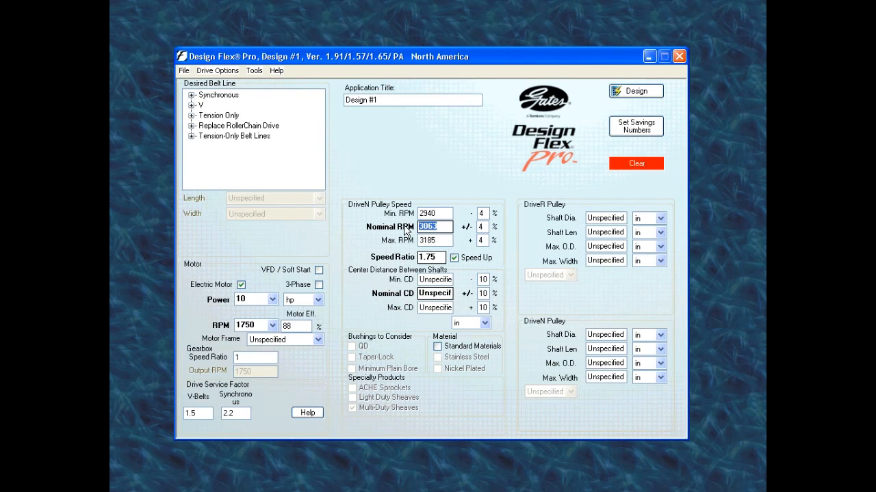
type("1750")
key("Tab")
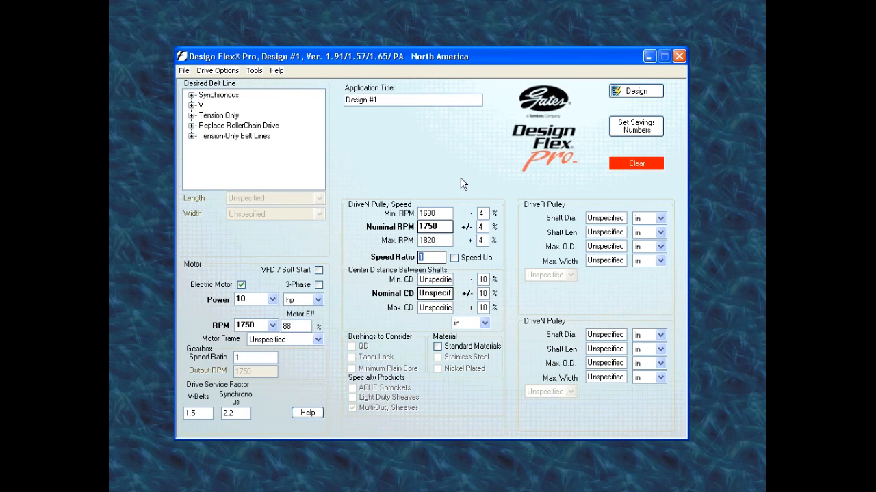
Set the driveN speed ratio to 3 and the nominal center distance between shafts to 24 in
type("3")
key("BackSpace")
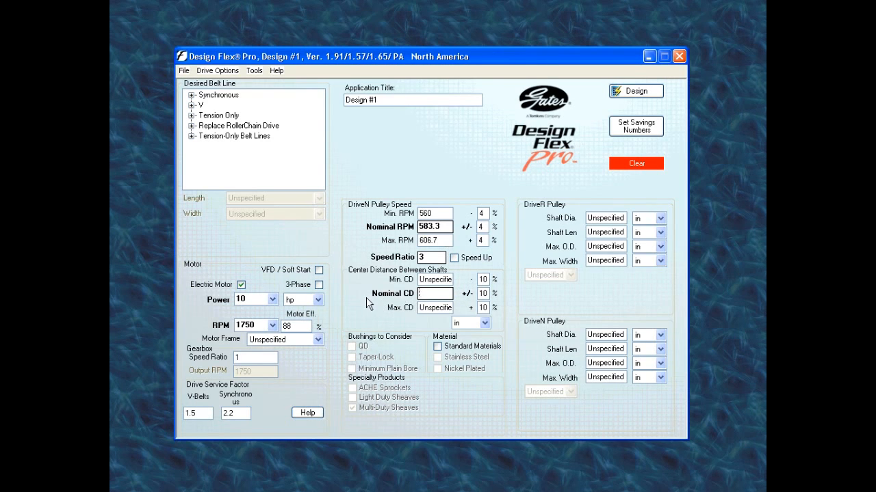
type("24")
key("Tab")
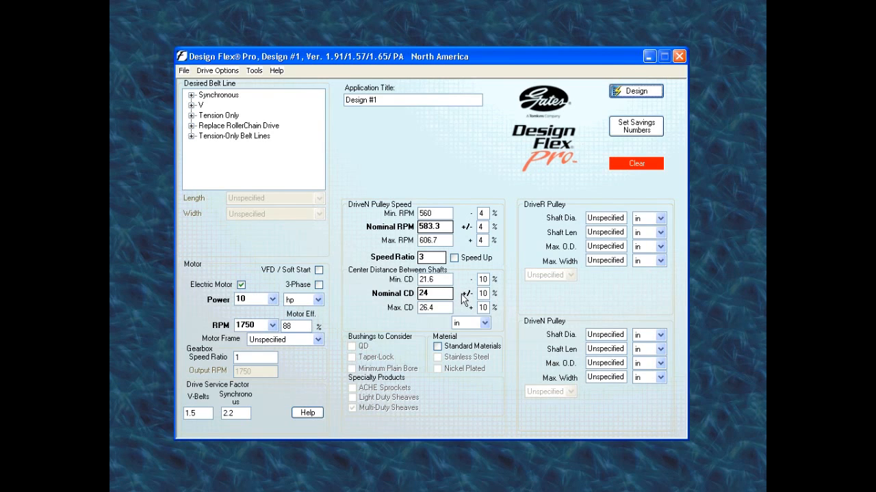
left_click(485, 322)
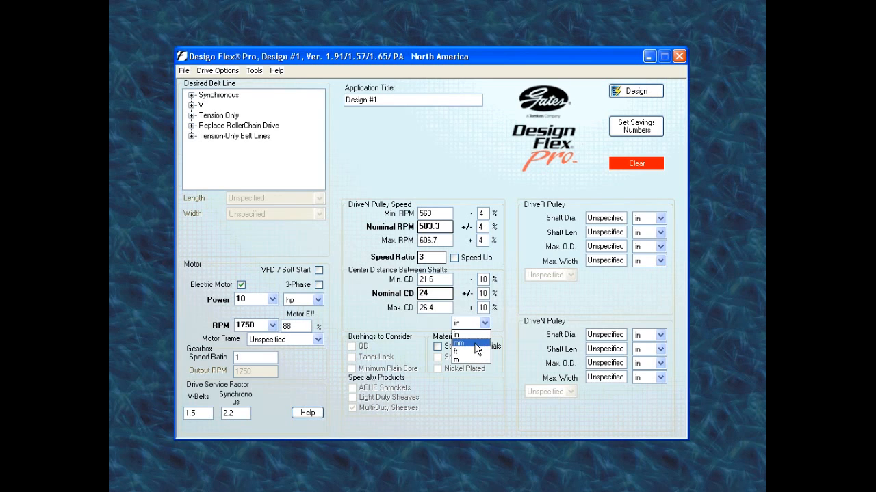
left_click(471, 337)
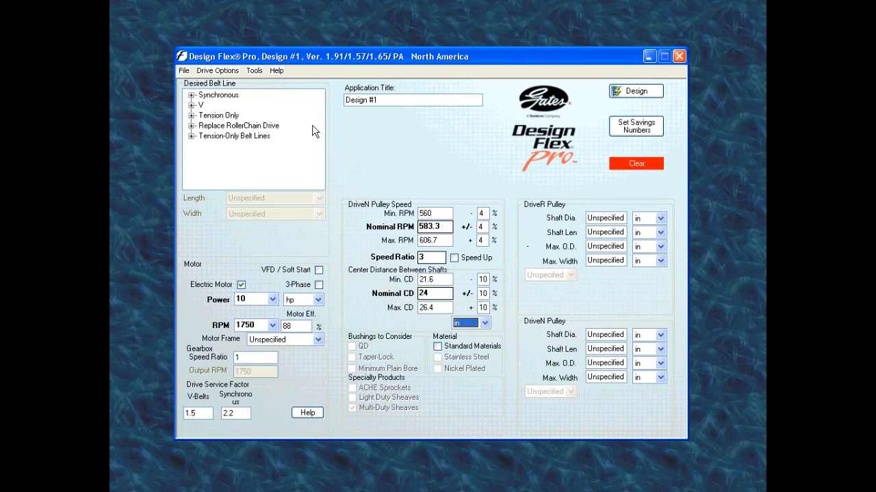
Select the synchronous Poly Chain Carbon belt line with its 8M, 14M and 14M EL pitches
left_click(222, 96)
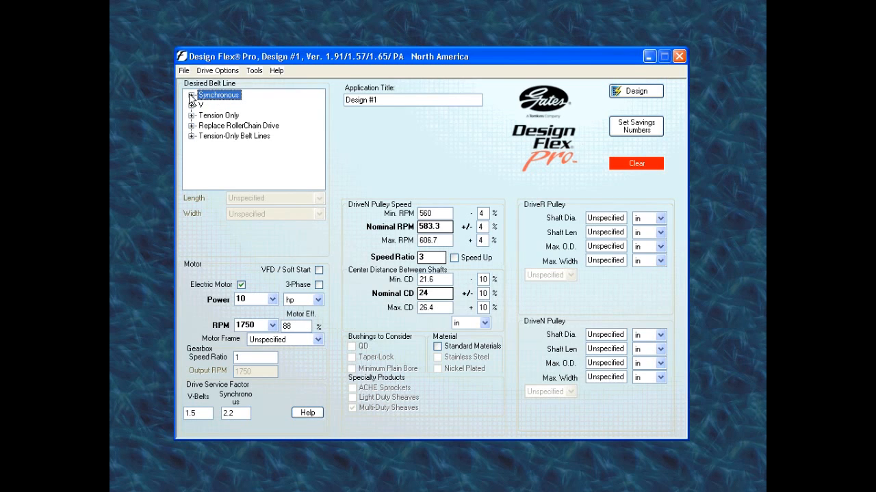
left_click(191, 97)
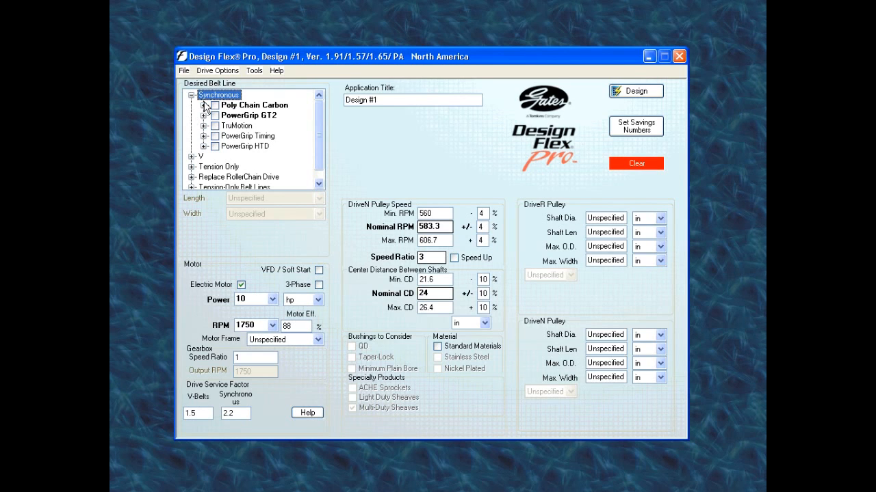
left_click(203, 106)
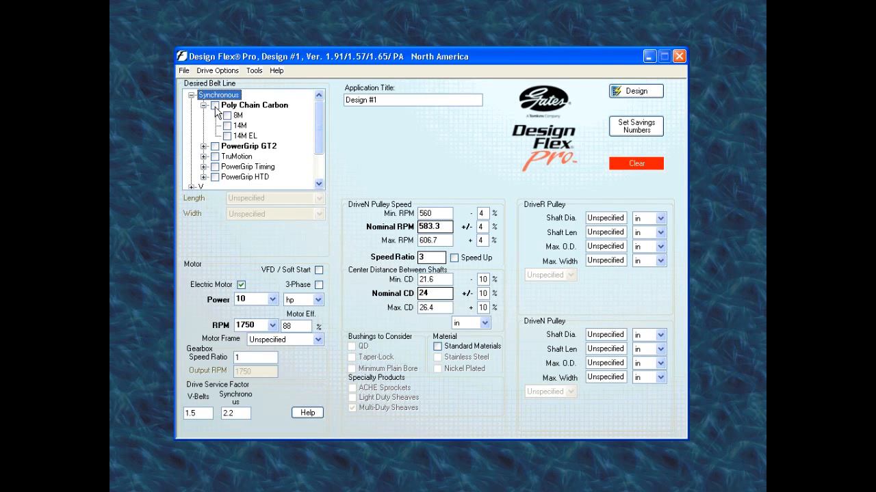
left_click(215, 105)
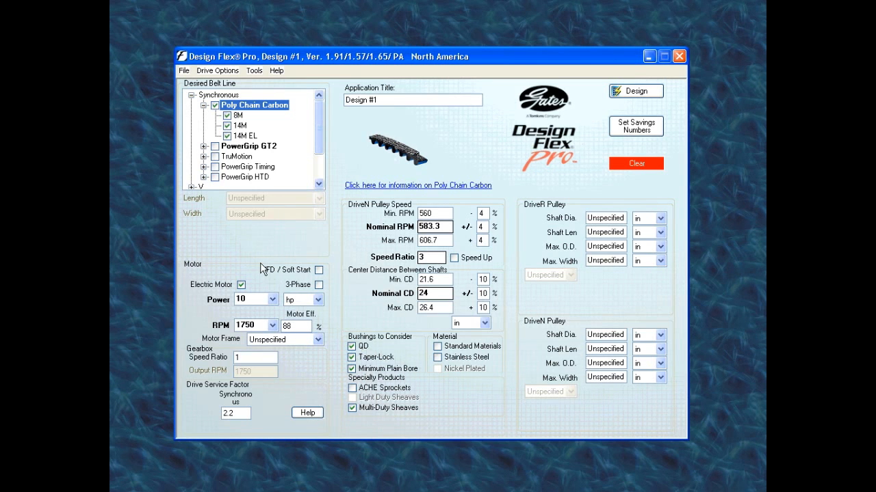
Set the motor power to 50 hp
left_click(258, 299)
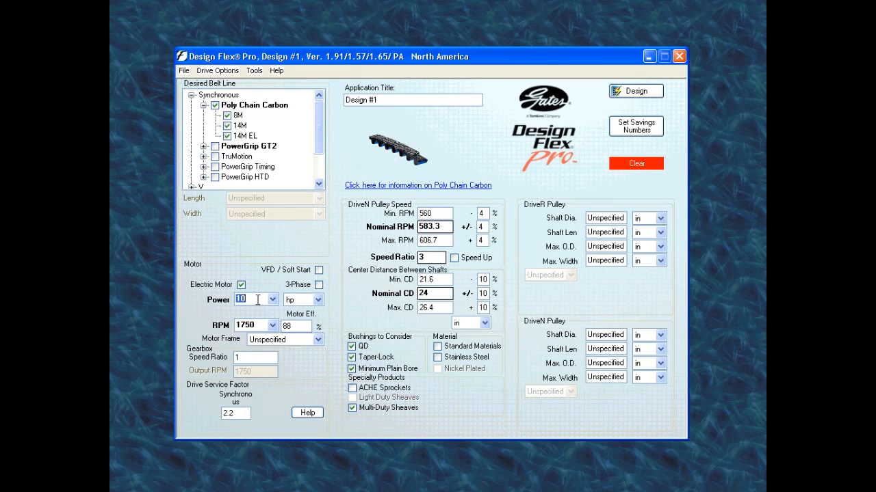
type("50")
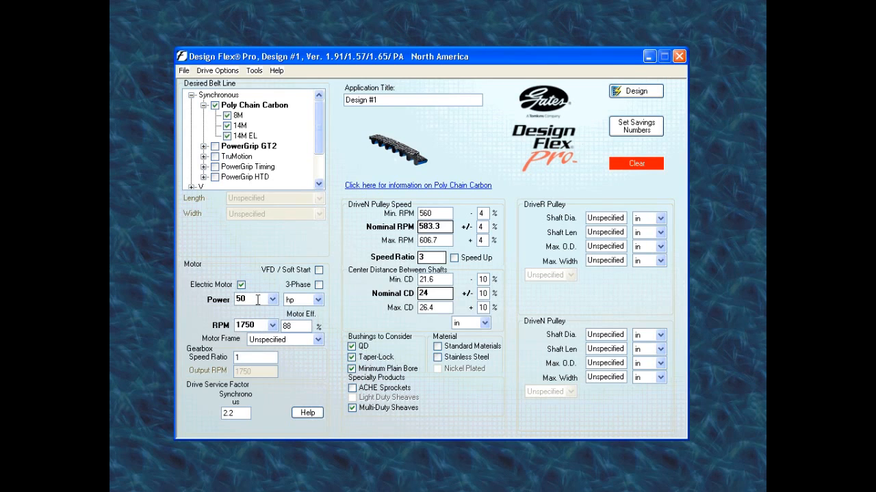
key("Return")
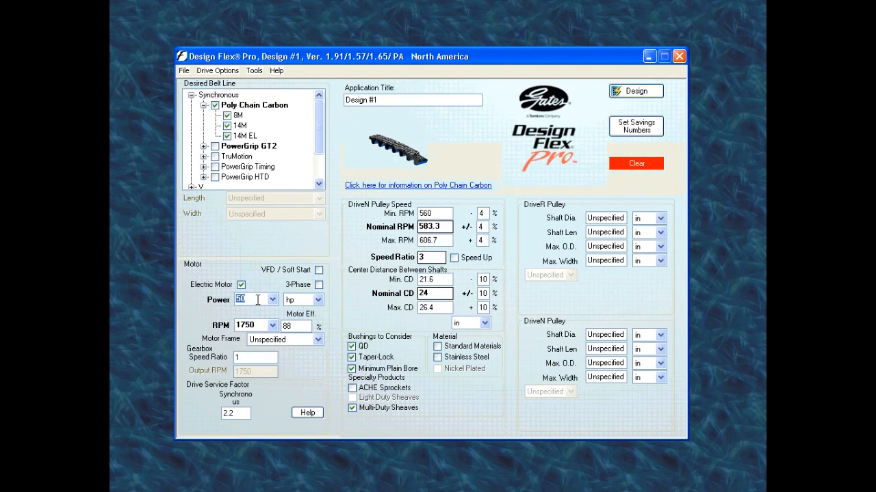
left_click(261, 332)
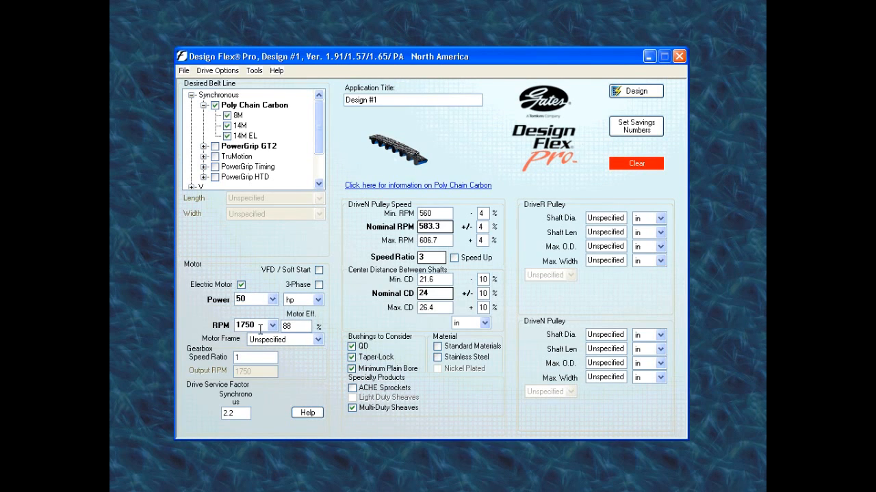
Set the motor frame to NEMA 326T
key("Tab")
left_click(319, 340)
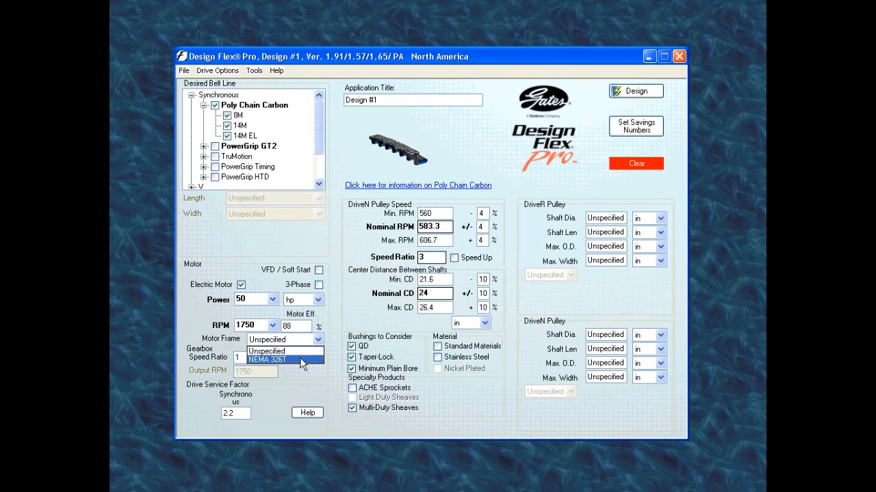
left_click(301, 360)
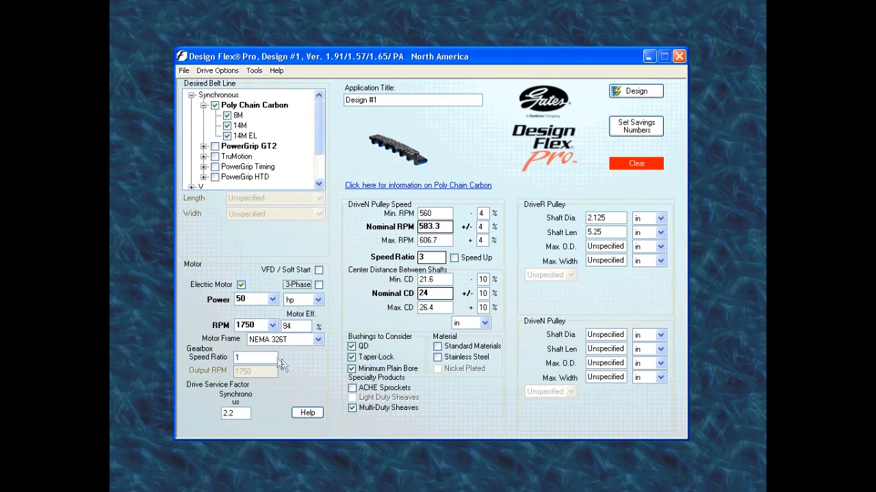
Determine the drive service factor for a uniform-torque driver, continuous service (16-24h daily) and heavy shock loads on the driveN side
left_click(303, 412)
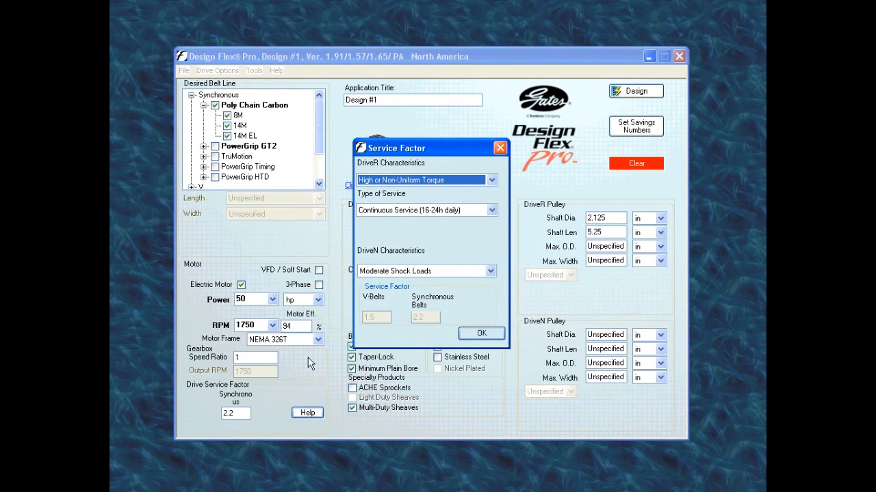
left_click(491, 180)
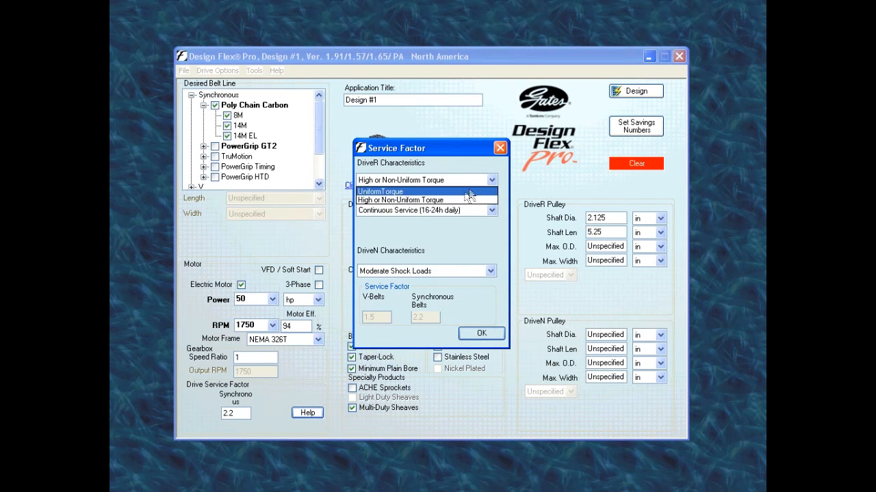
left_click(464, 192)
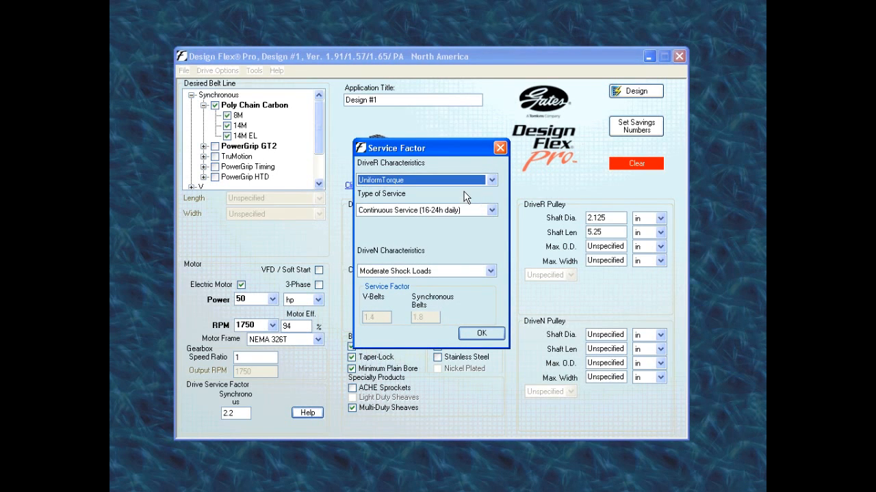
left_click(492, 211)
left_click(464, 238)
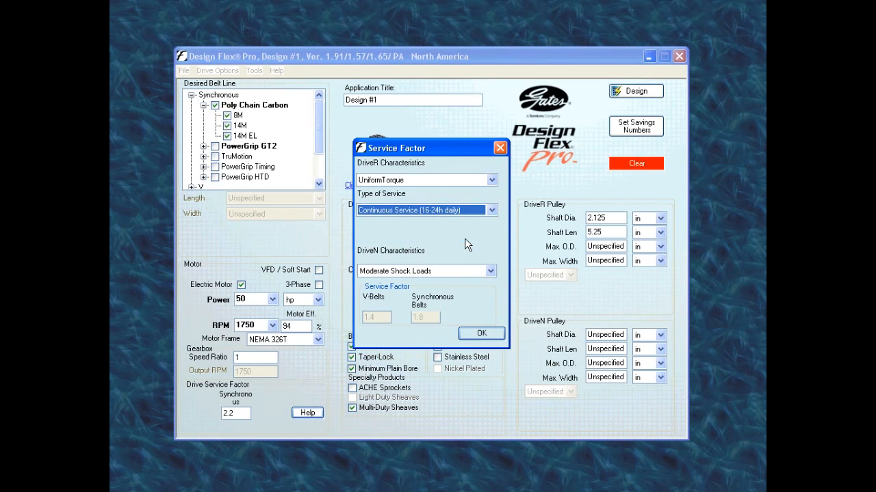
left_click(489, 272)
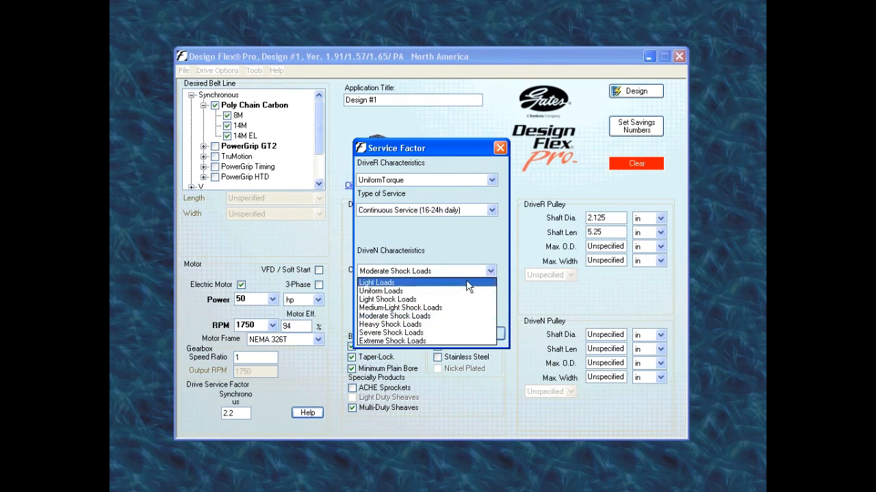
left_click(435, 325)
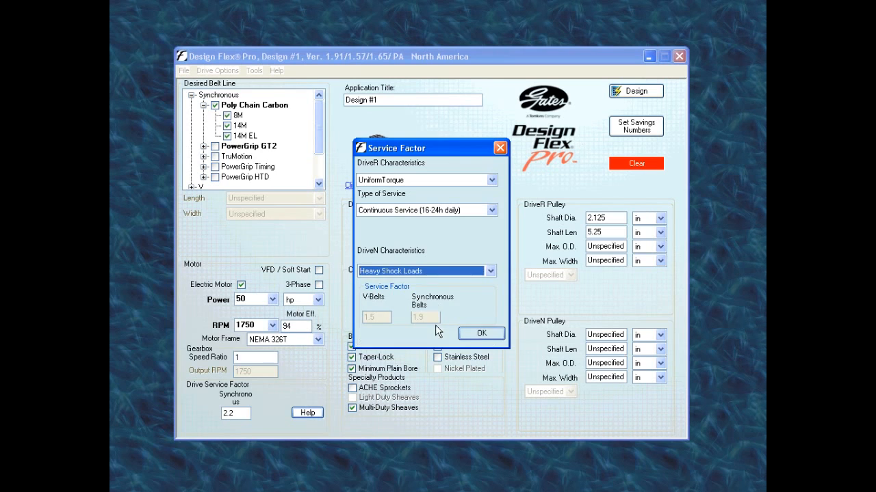
left_click(480, 335)
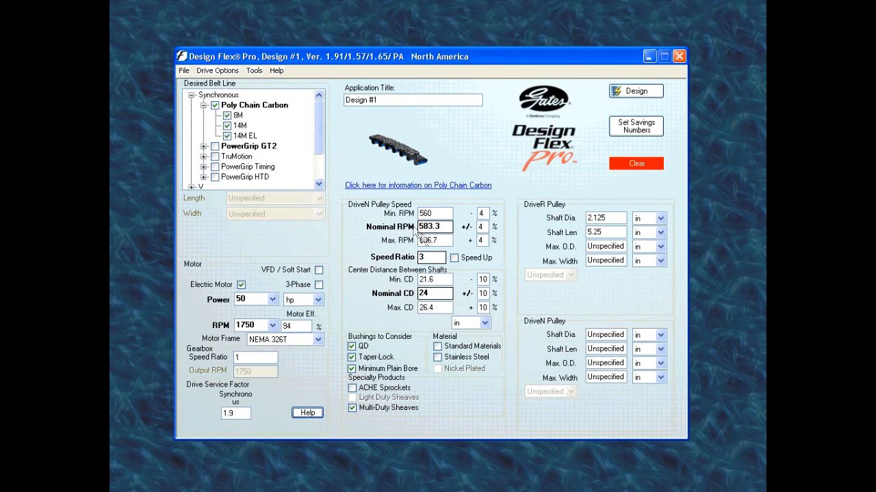
Set the speed ratio to 2 and the nominal center distance to 30 in, and run the drive design calculation
left_click(422, 255)
type("2")
key("Tab")
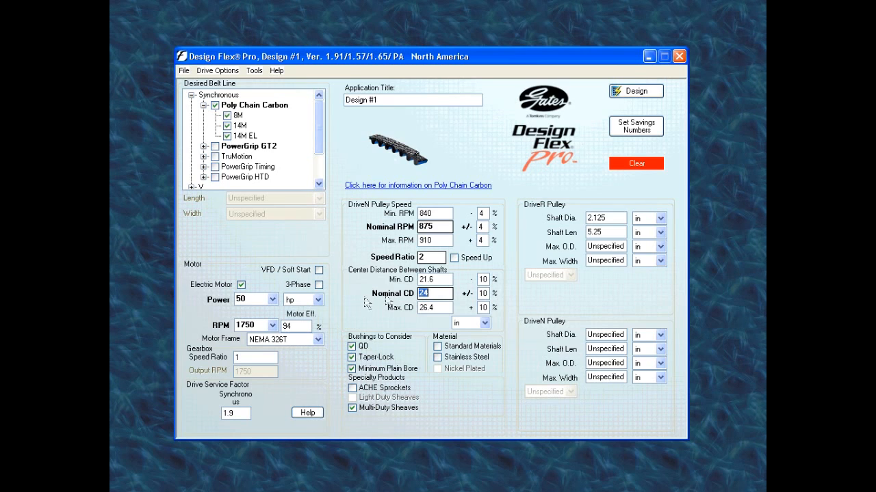
type("30")
key("Tab")
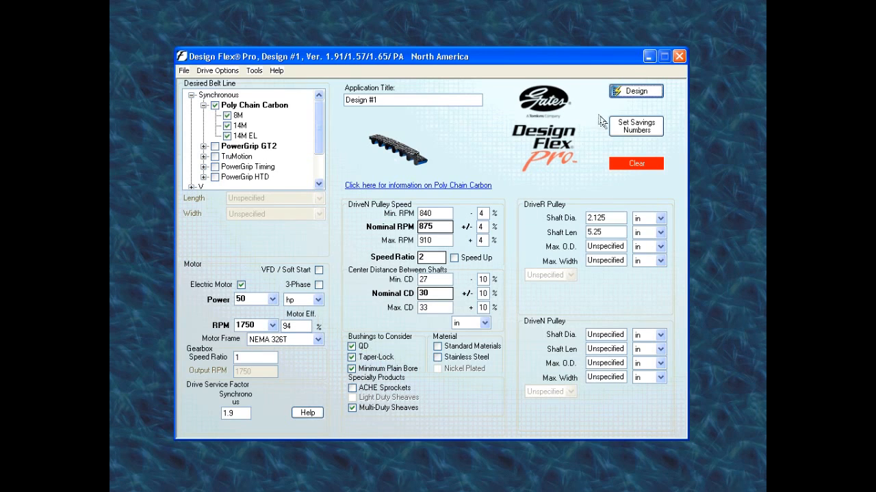
left_click(635, 94)
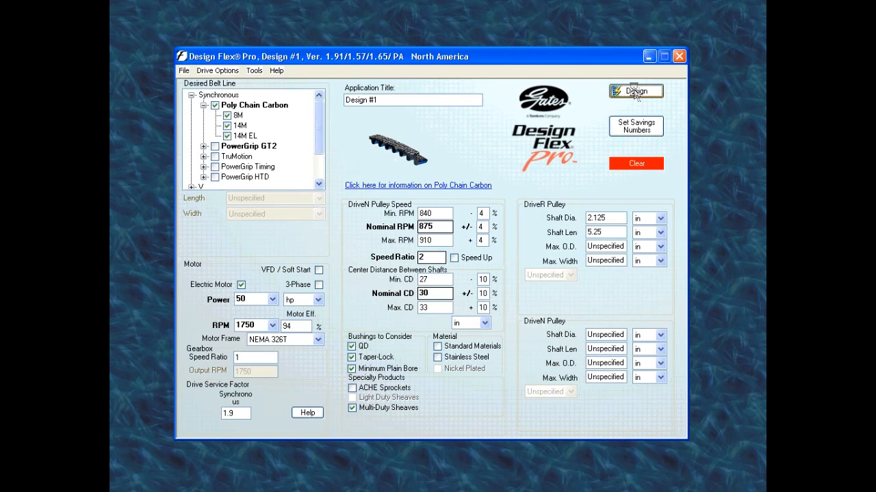